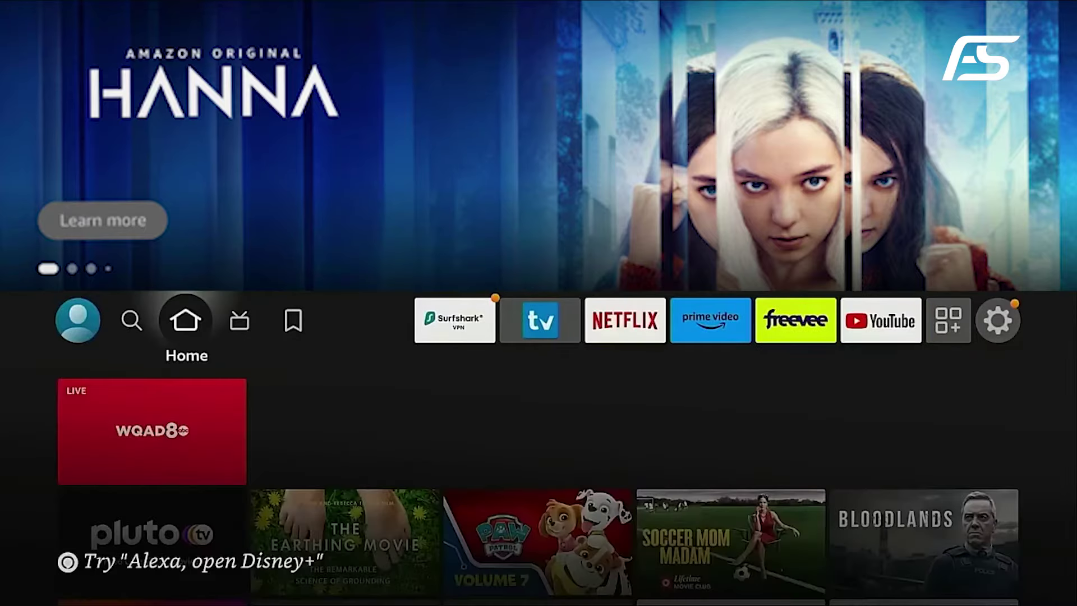
- Search for the Downloader app, open its store page and download it to the Fire TV
key(Left)
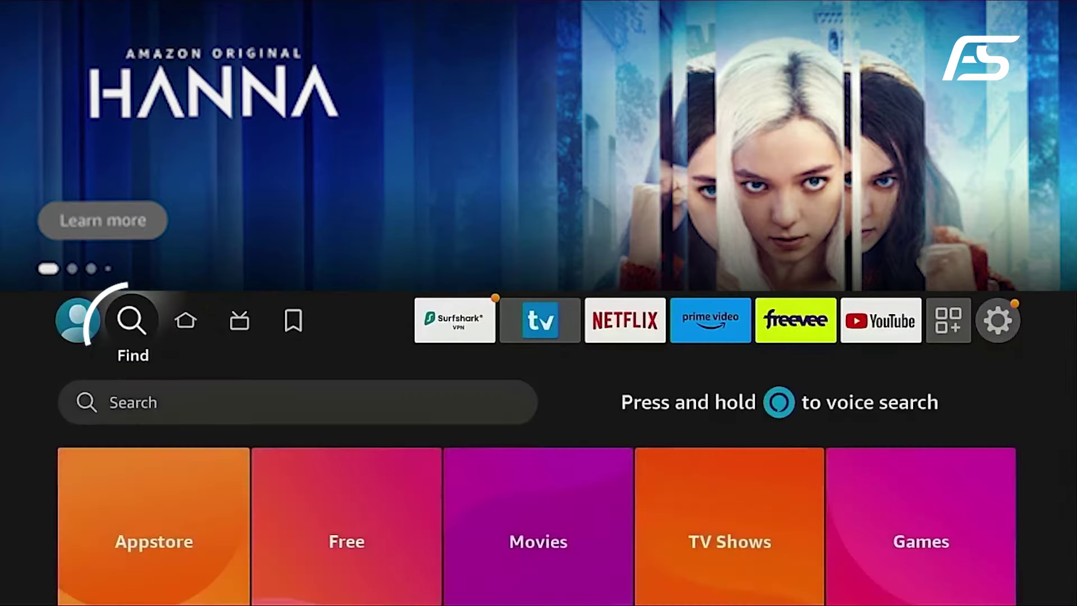
key(Down)
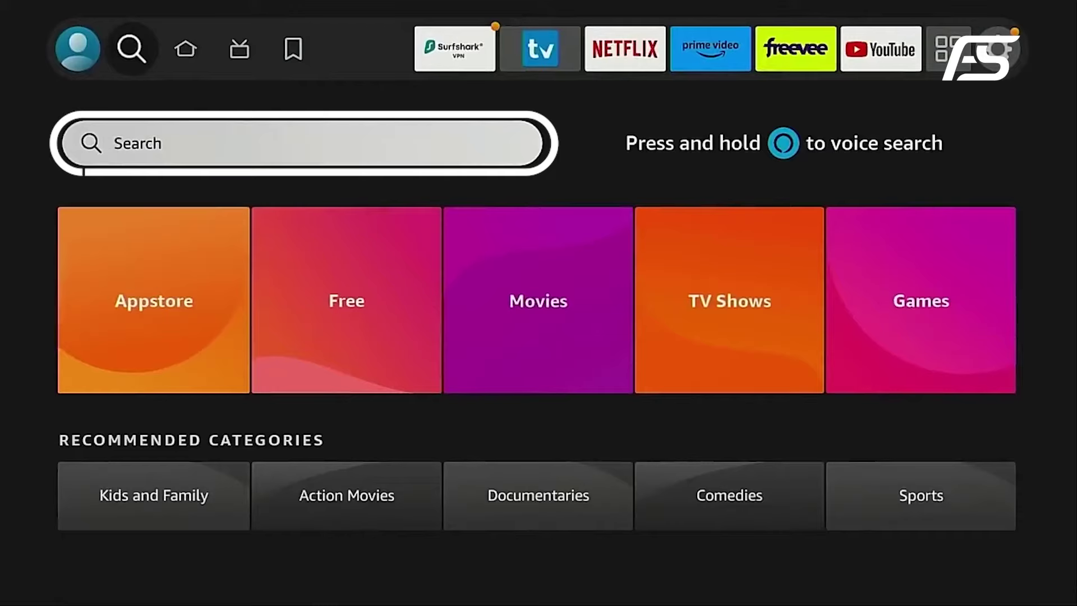
key(Return)
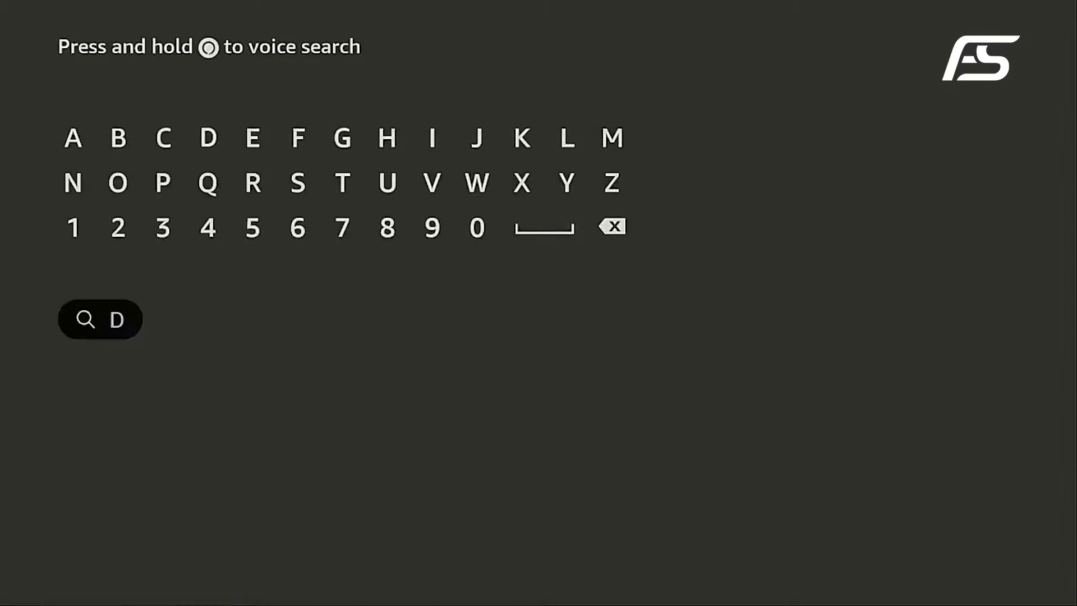
key(Down)
key(Return)
key(Down)
key(Down)
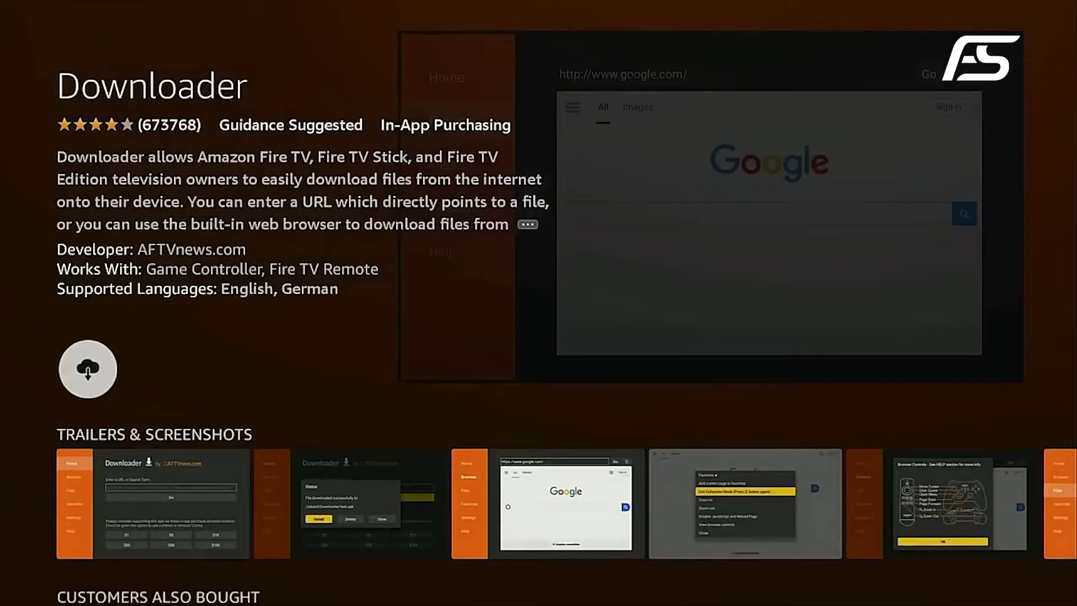
key(Return)
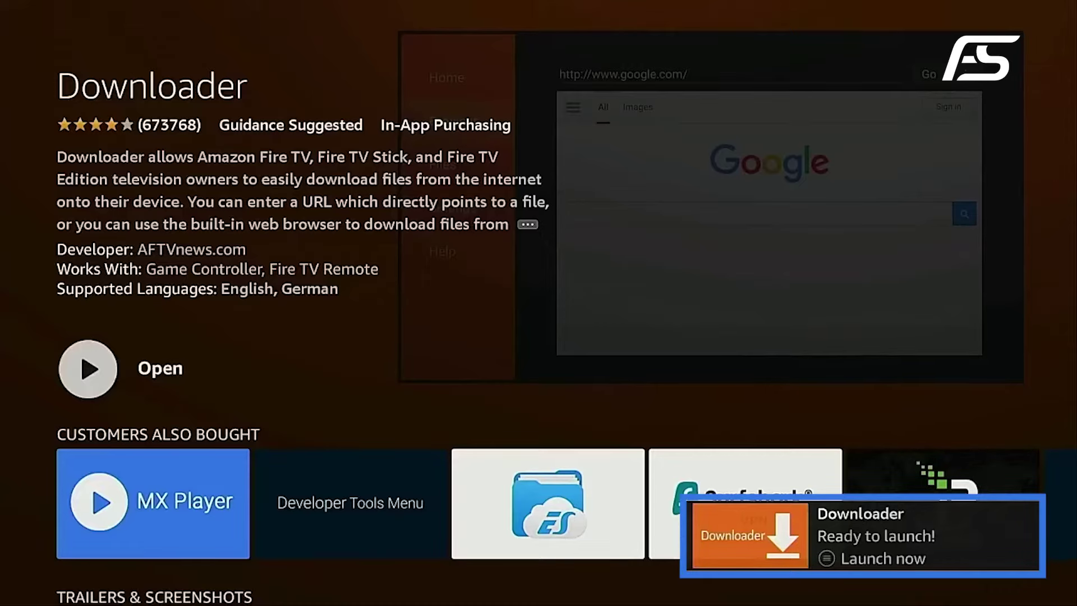
- Return to the home screen and open the My Fire TV section of the settings
key(Home)
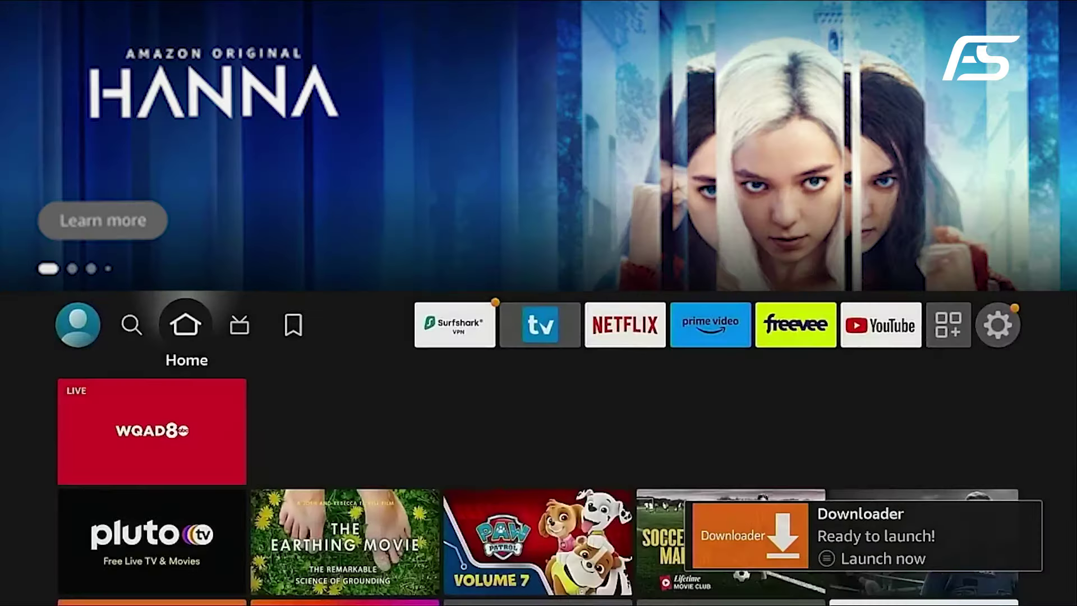
key(Right)
key(Right)
key(Right)
key(Right)
key(Right)
key(Right)
key(Right)
key(Right)
key(Right)
key(Right)
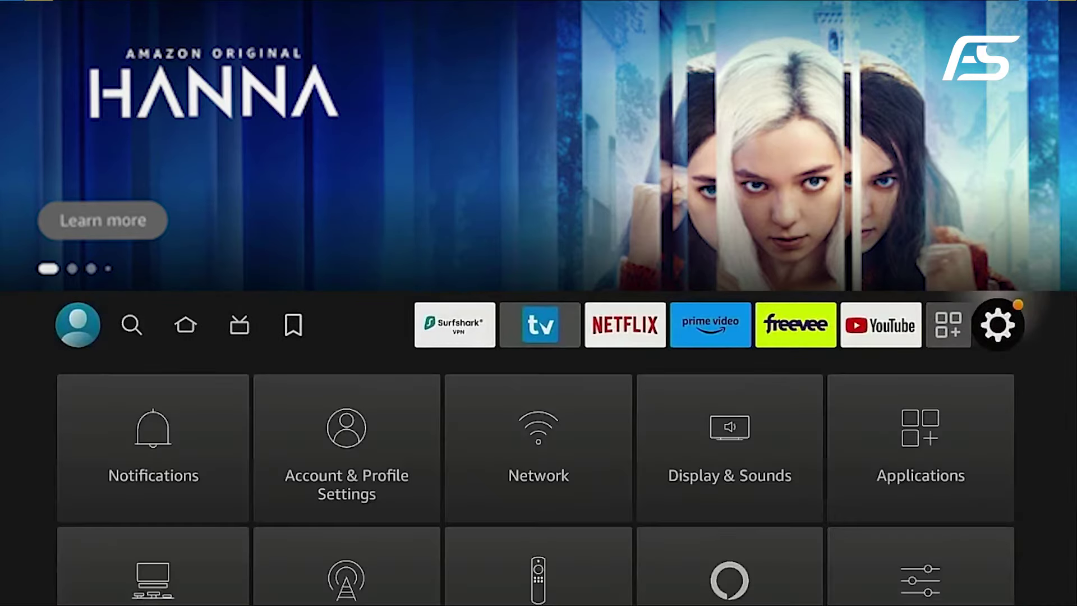
key(Down)
key(Down)
key(Down)
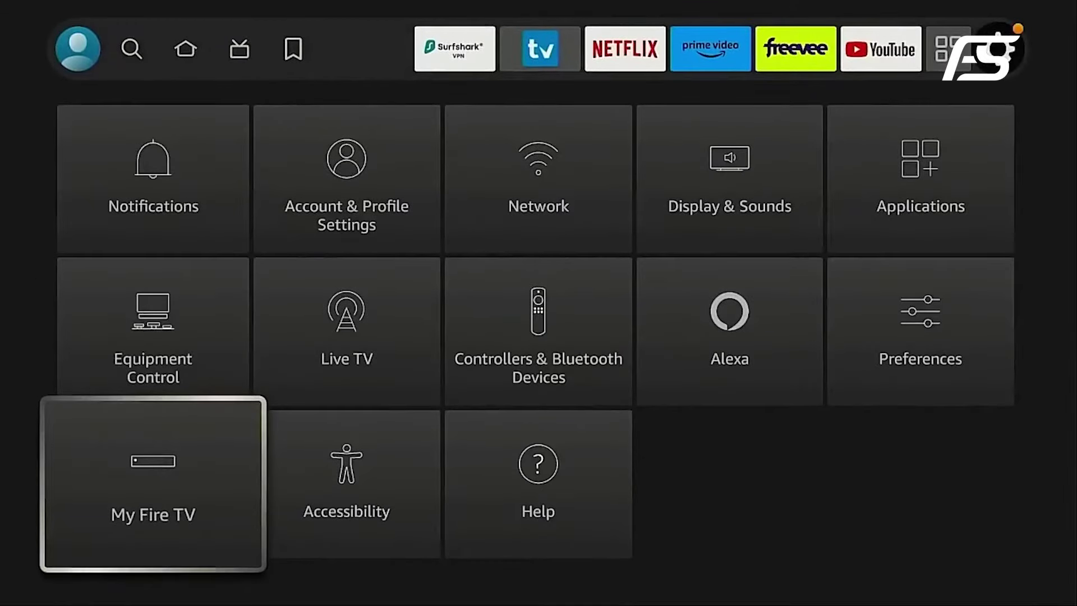
key(Return)
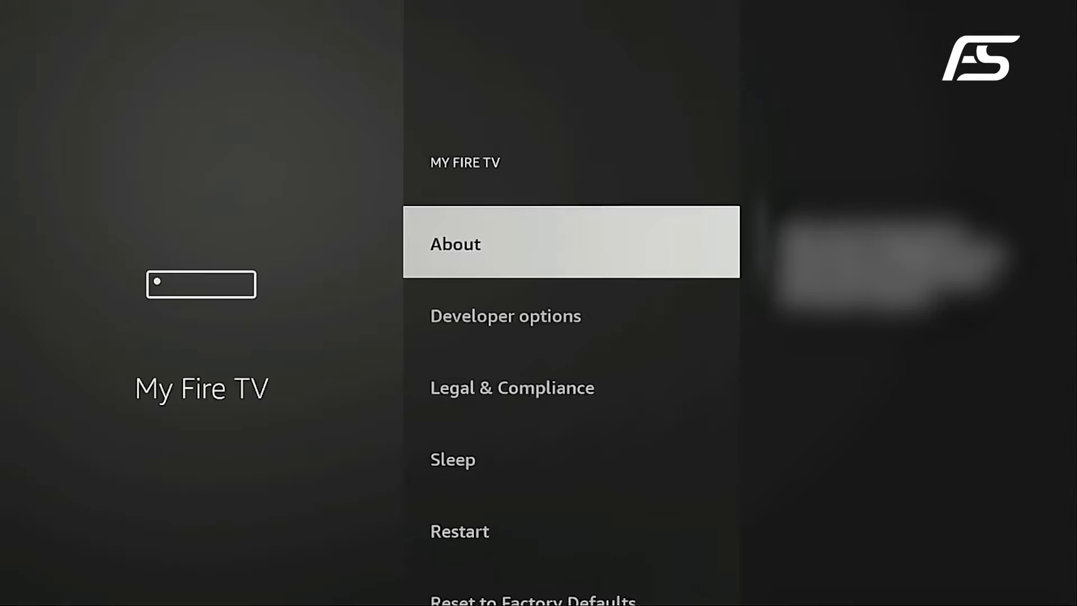
- Try to unlock developer mode through the Fire TV Stick 4K Max entry in About, and return to My Fire TV
key(Return)
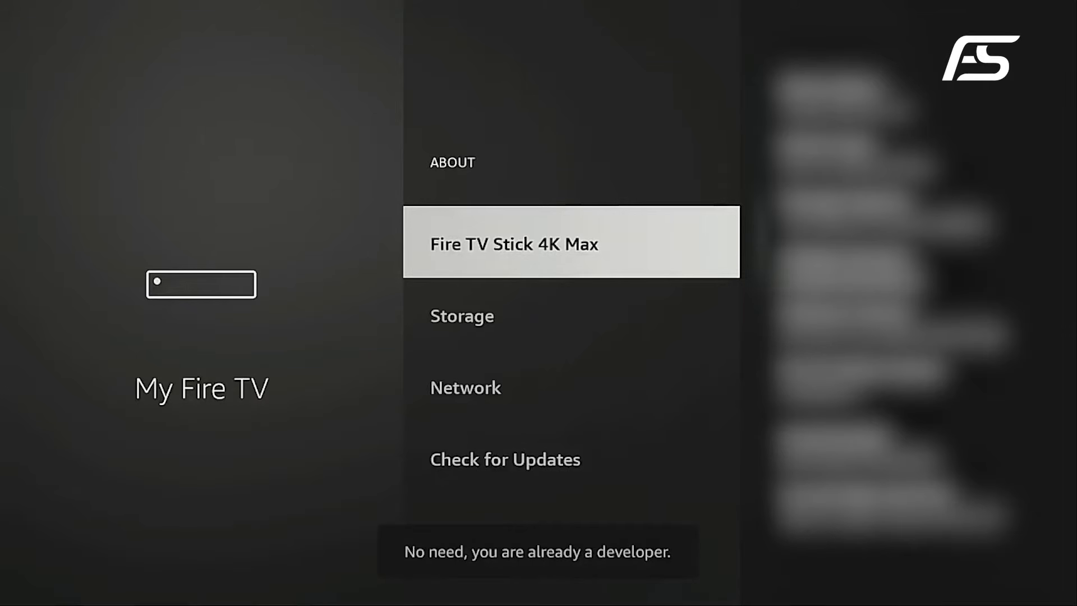
key(Escape)
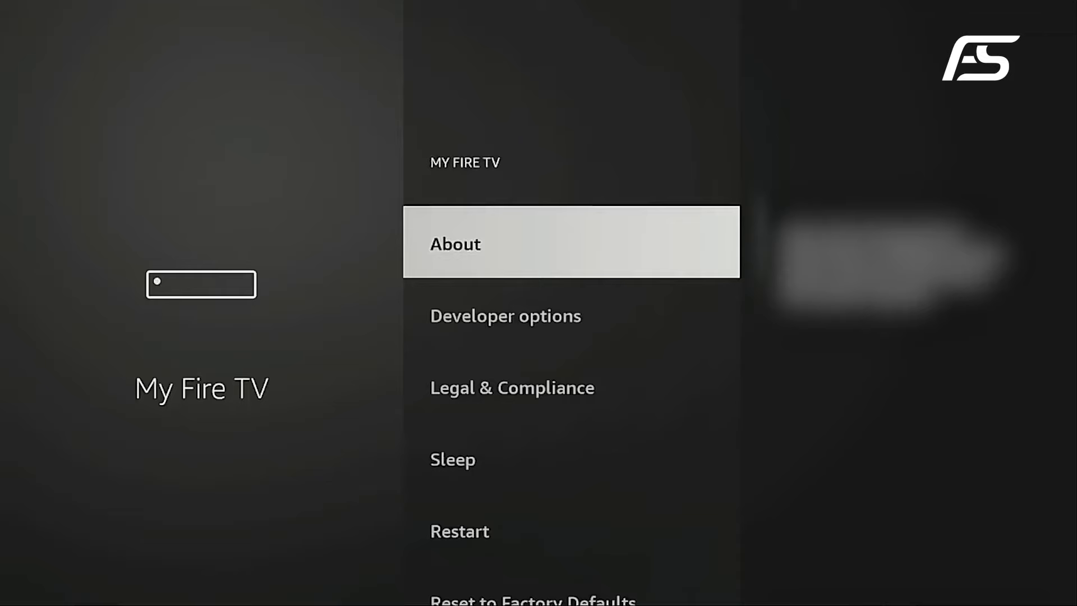
- Open the Install unknown apps list within the developer options and go to the Downloader entry
key(Down)
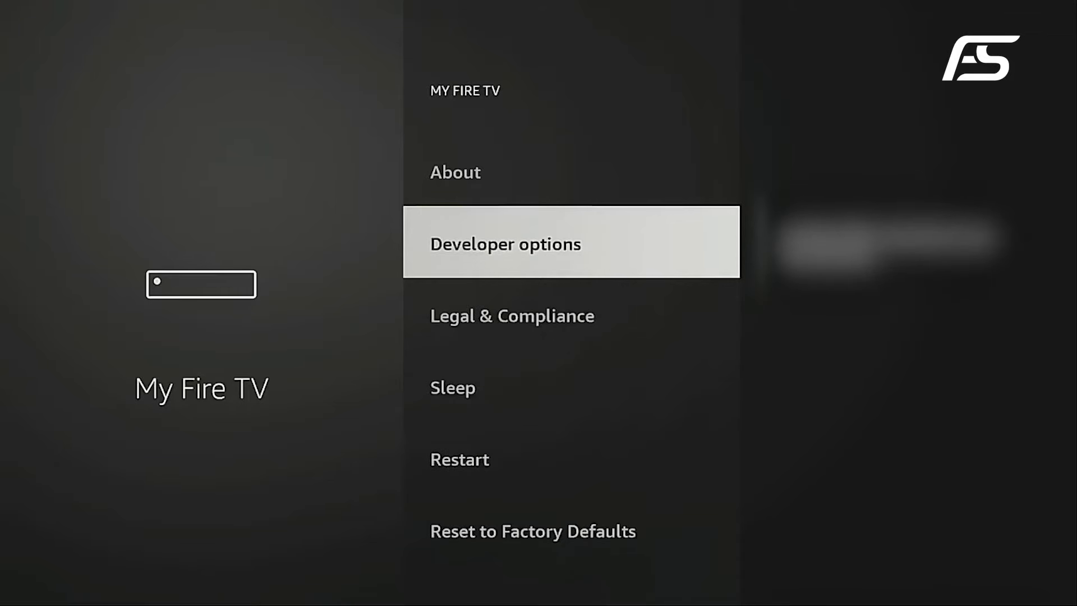
key(Return)
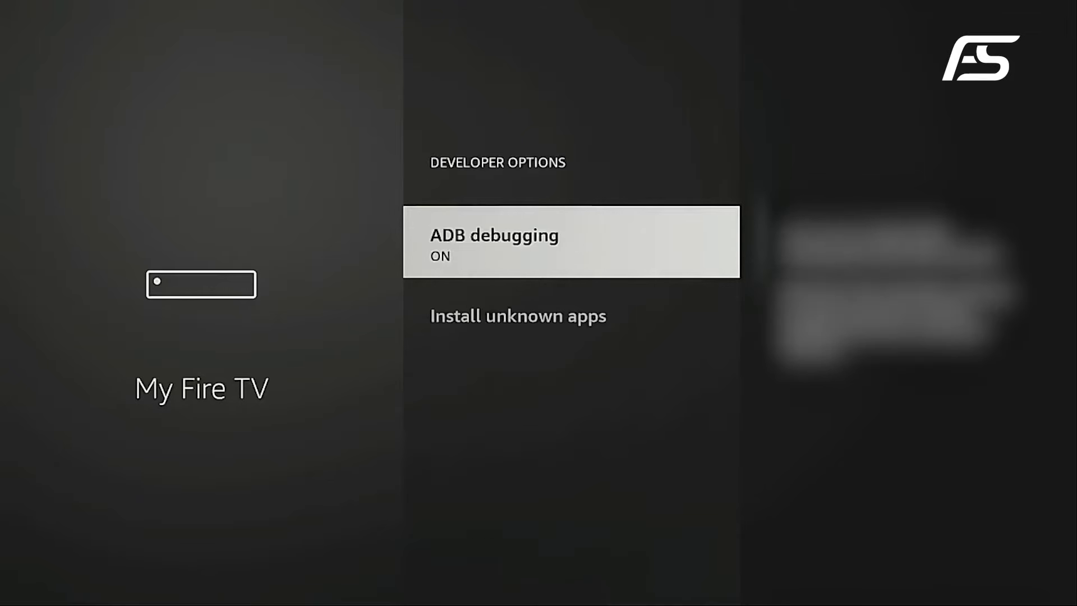
key(Down)
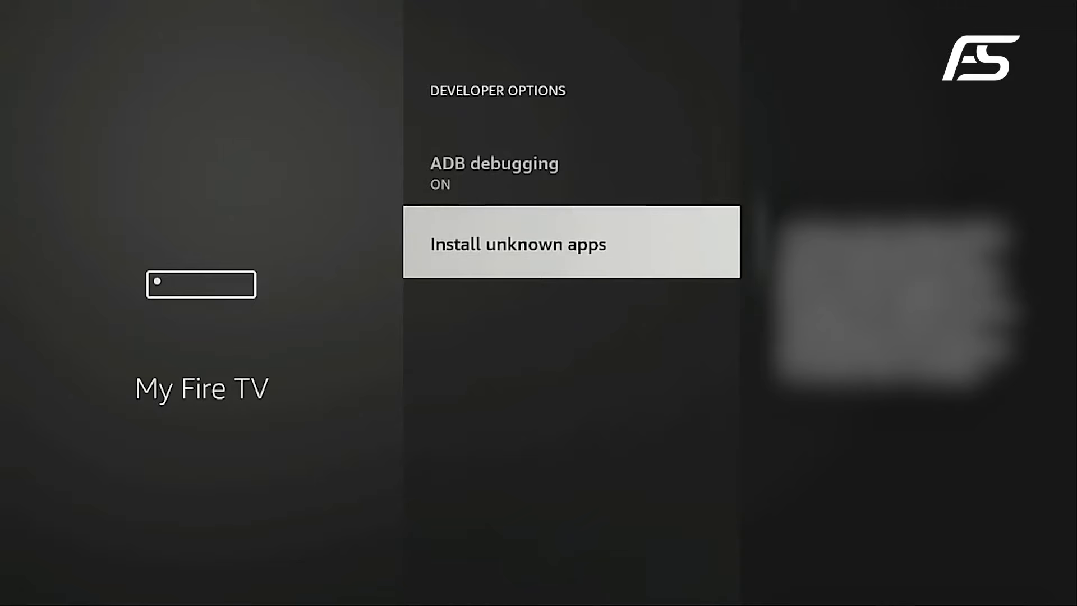
key(Return)
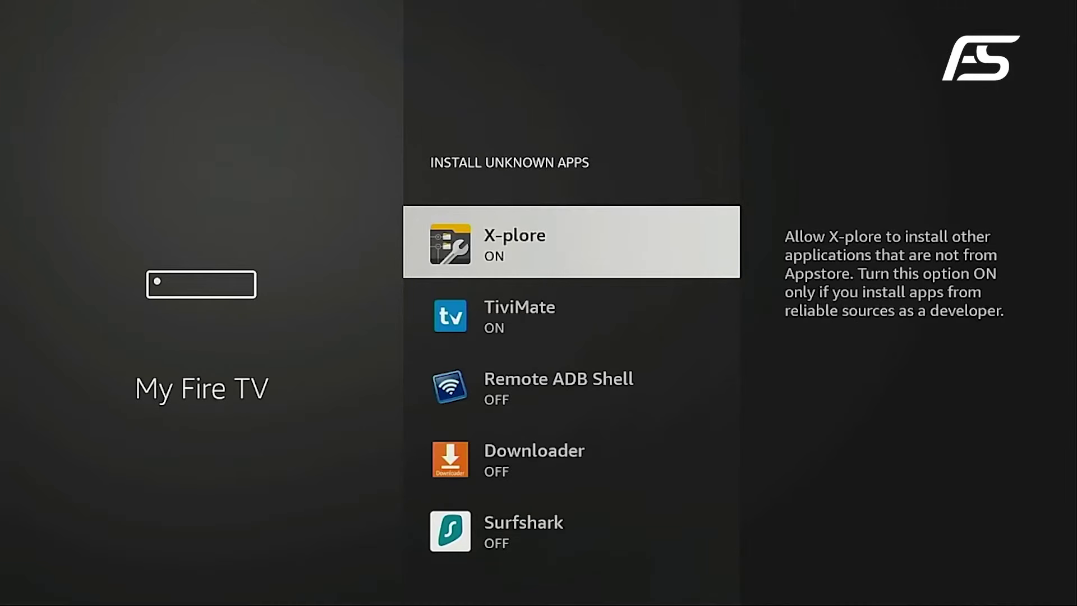
key(Down)
key(Down)
key(Down)
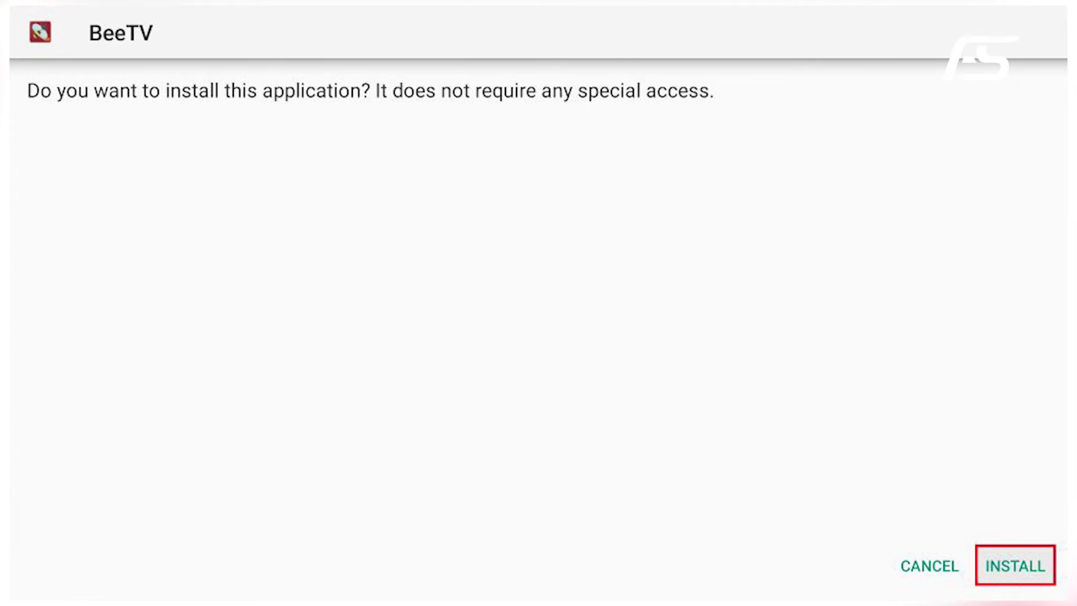
- Confirm the installation of the BeeTV application
key(Return)
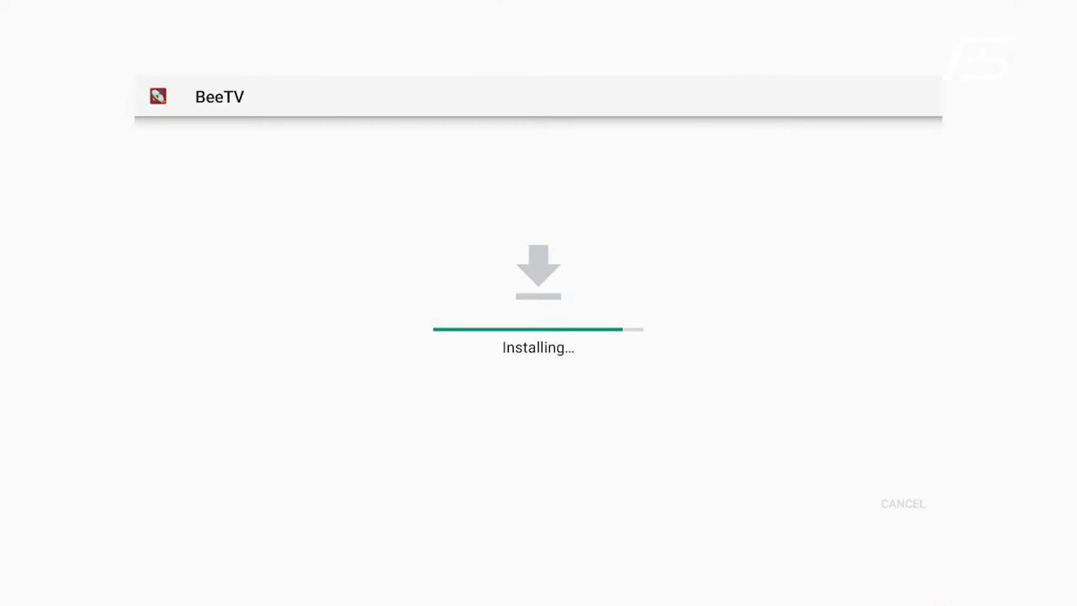